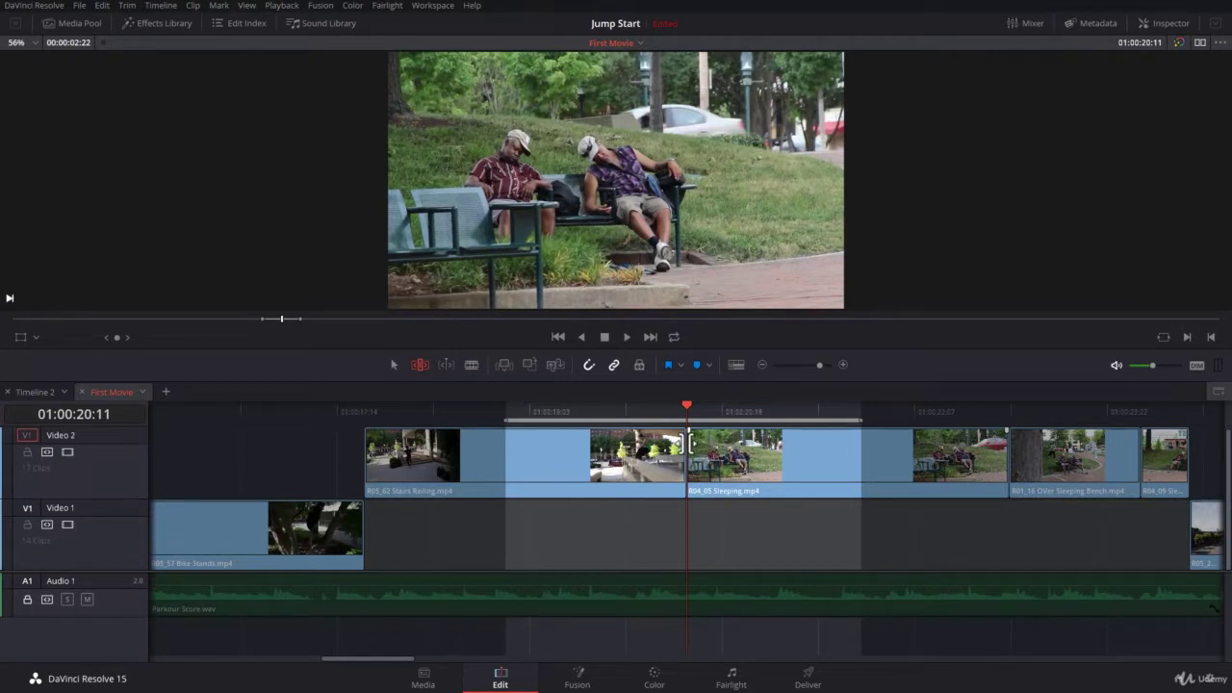
# Step: Select the cut where the Sleeping clip begins on V2 and nudge the playhead to 01:00:20:20
pyautogui.click(684, 444)
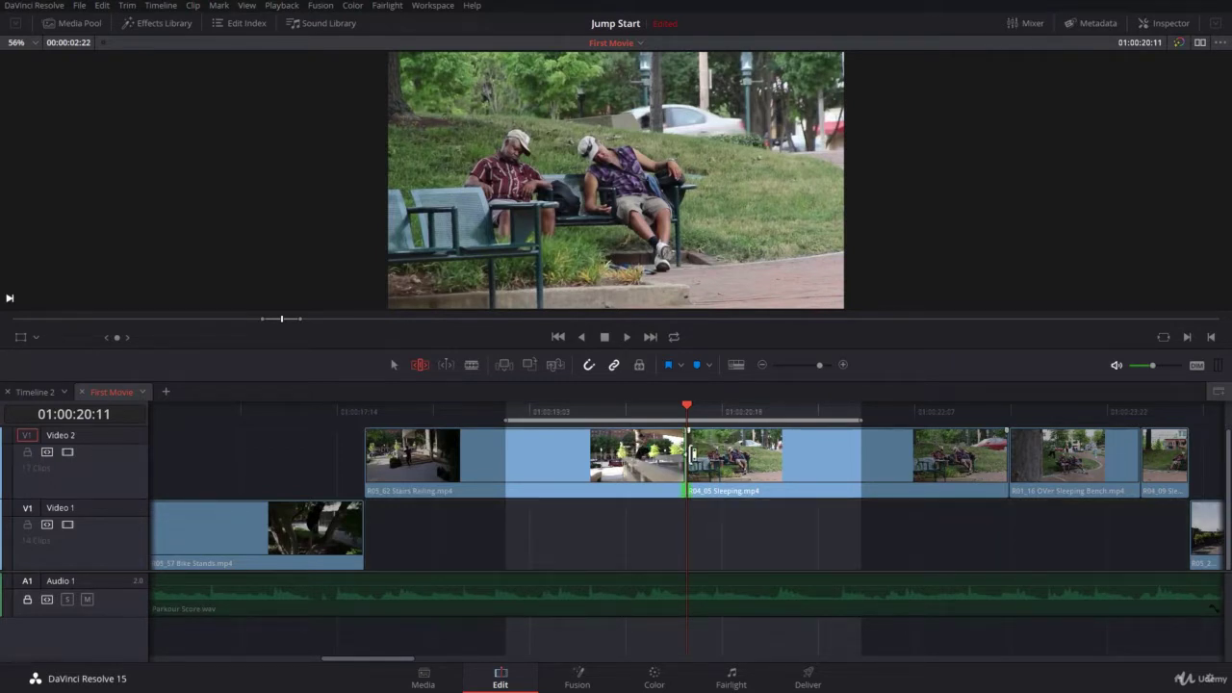
pyautogui.press('Right')
pyautogui.press('Right')
pyautogui.press('Right')
pyautogui.press('Right')
pyautogui.press('Right')
pyautogui.press('Right')
pyautogui.press('Right')
pyautogui.press('Right')
pyautogui.press('Right')
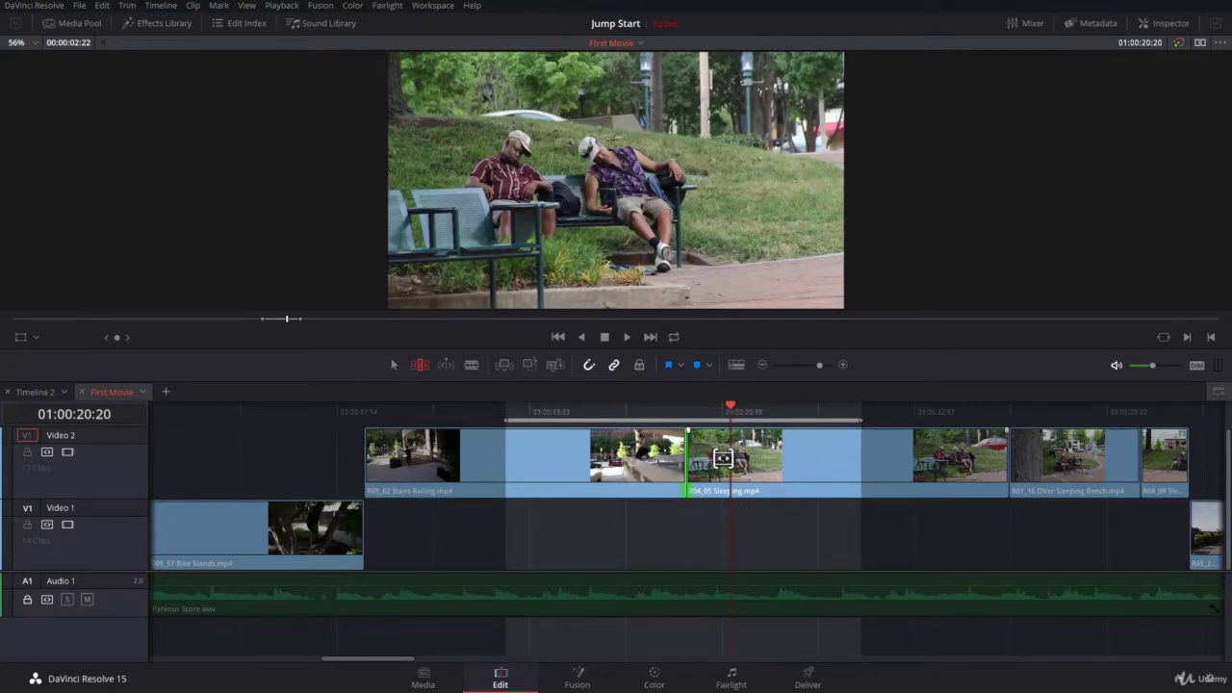
# Step: Slip the R04_05 Sleeping clip's footage on Video 2, then select the R05_62 Stairs Railing clip
pyautogui.click(715, 458)
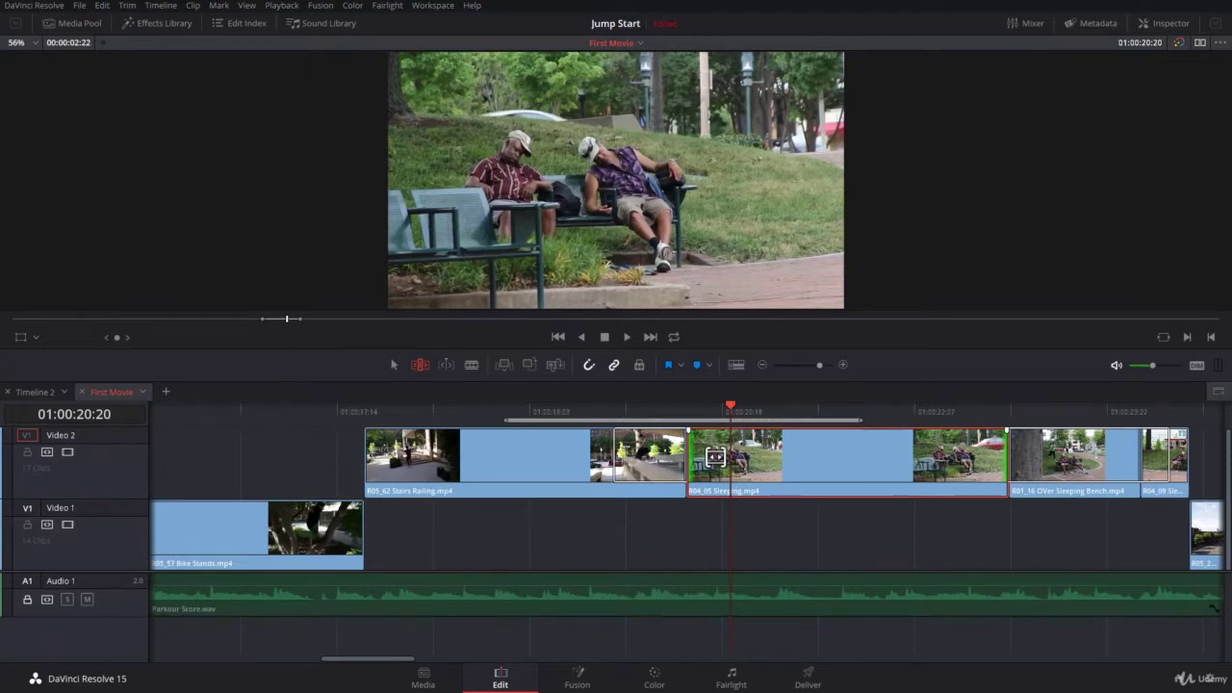
pyautogui.moveTo(715, 458); pyautogui.dragTo(706, 460)
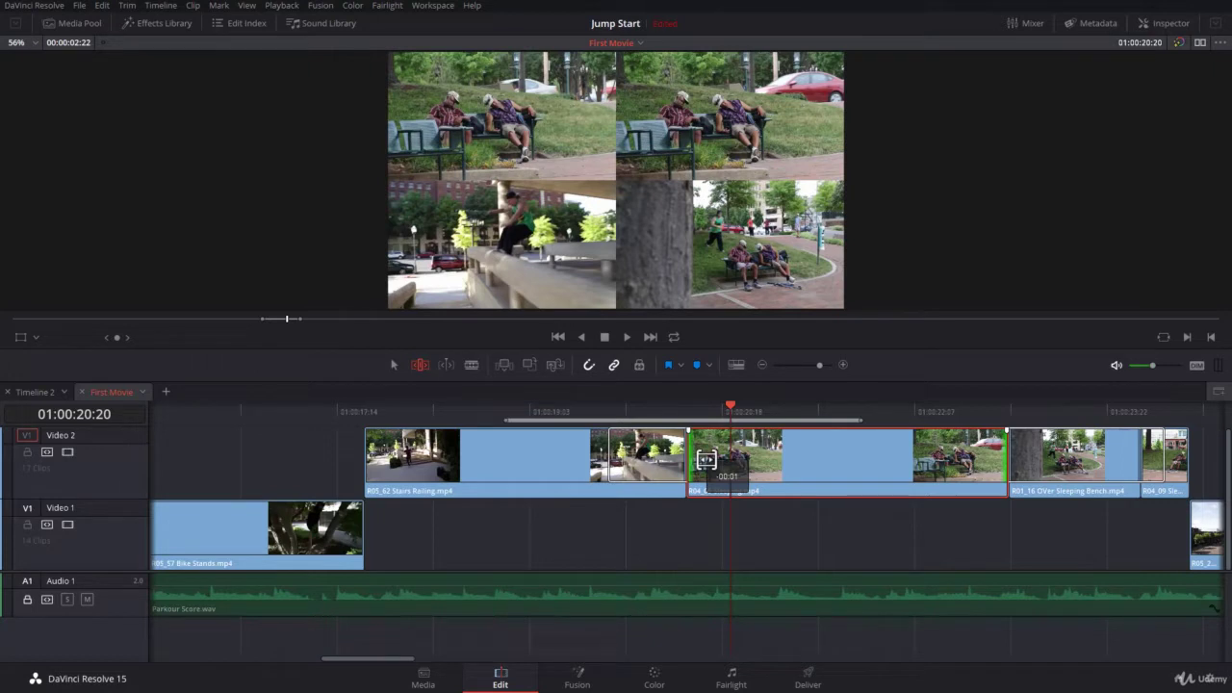
pyautogui.moveTo(706, 460); pyautogui.dragTo(706, 460)
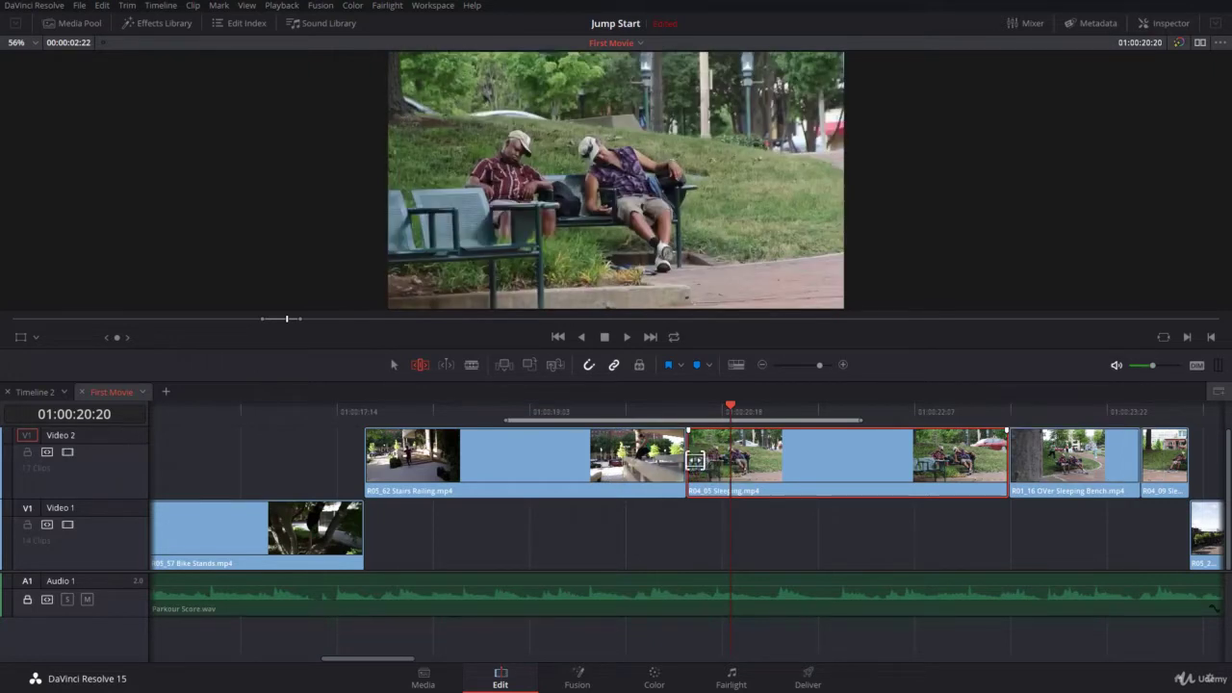
pyautogui.click(565, 460)
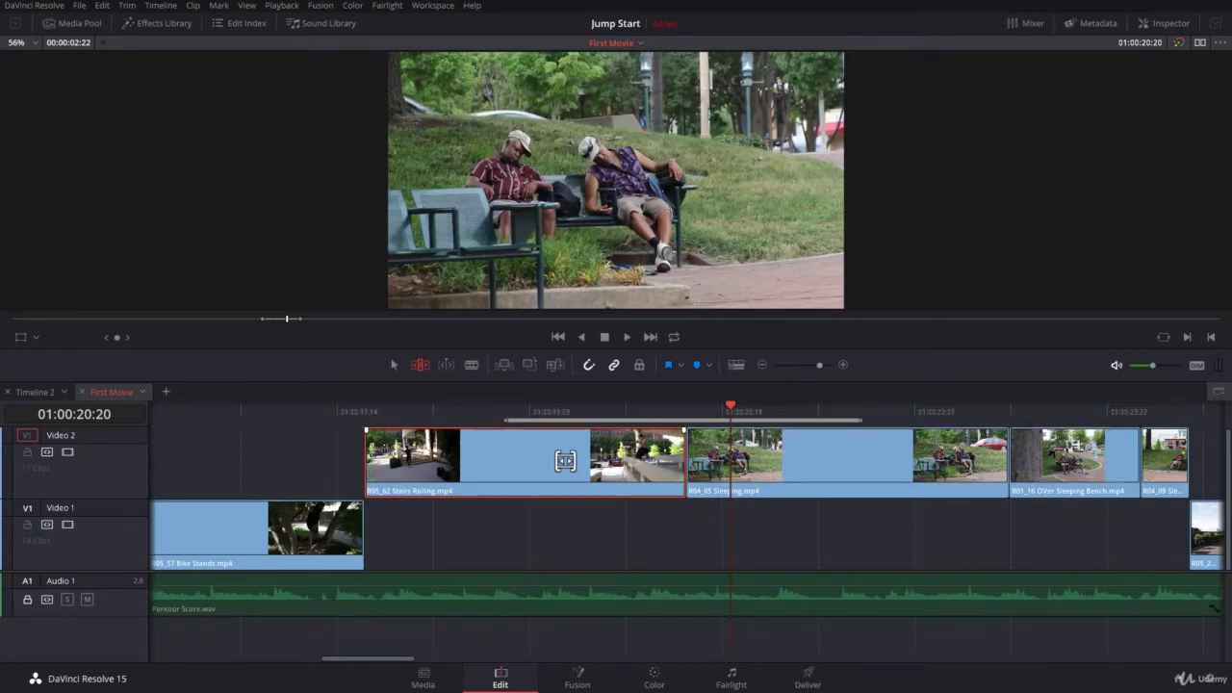
# Step: Browse the Effects Library's Video Transitions and try Spiral Wipe on the Video 2 cut
pyautogui.click(168, 21)
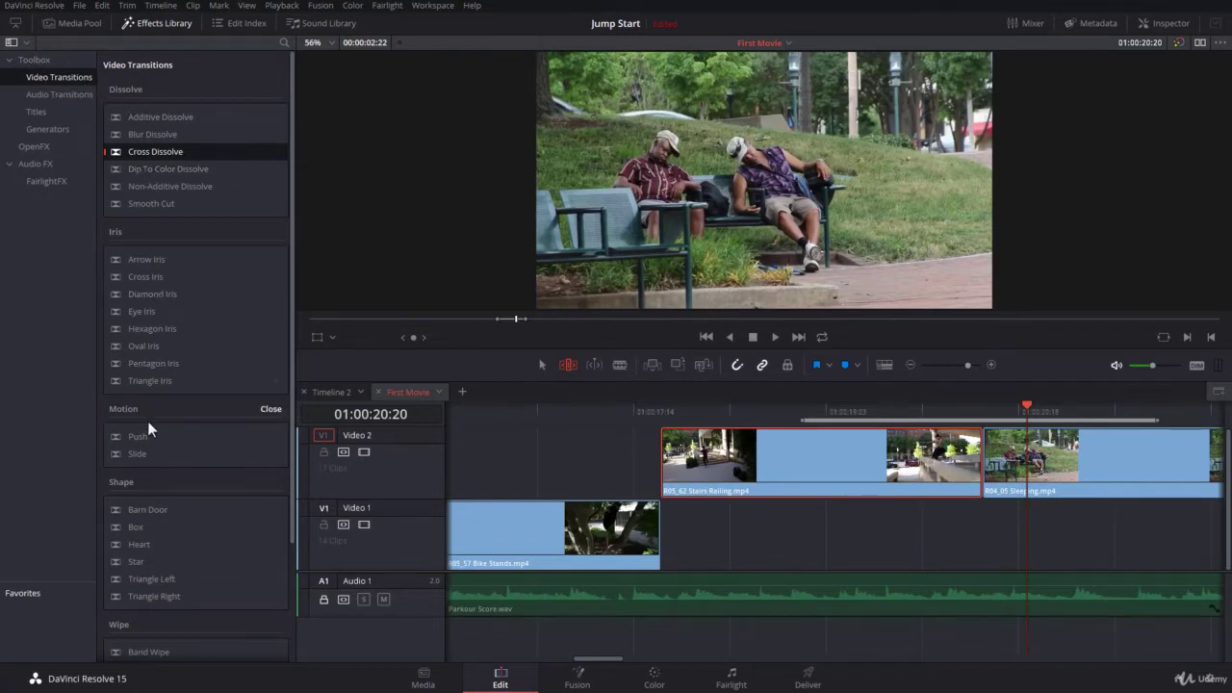
pyautogui.scroll(-3, 147, 421)
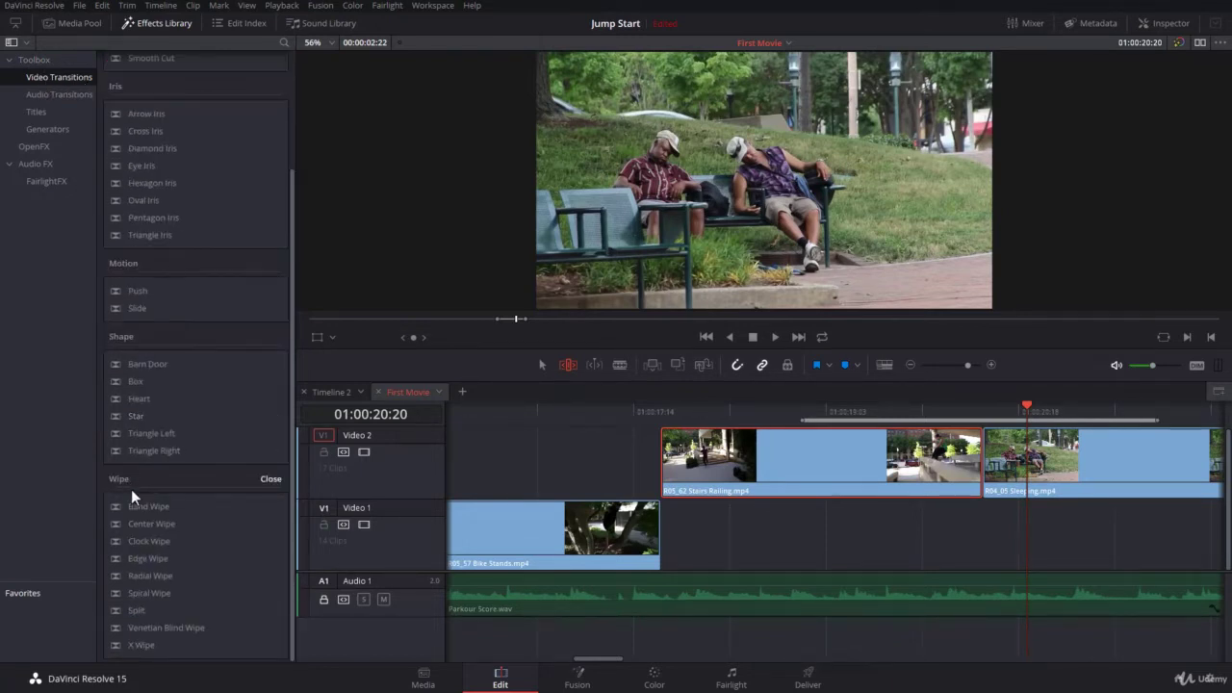
pyautogui.scroll(3, 134, 366)
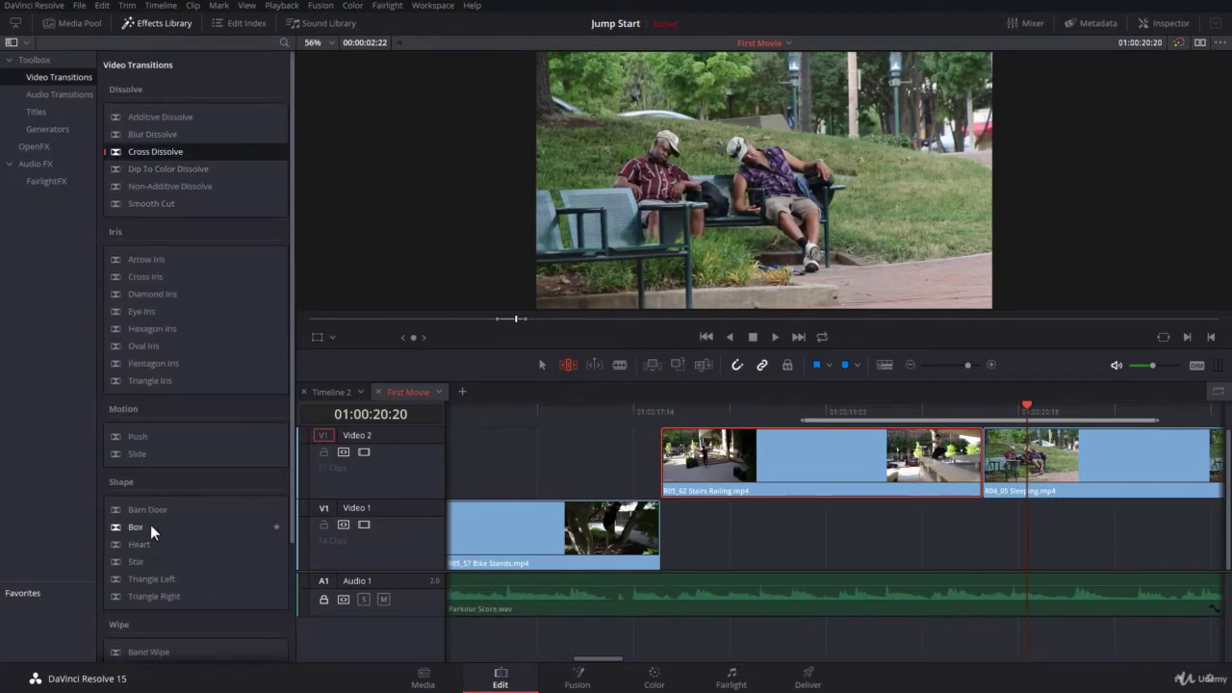
pyautogui.scroll(-2, 150, 524)
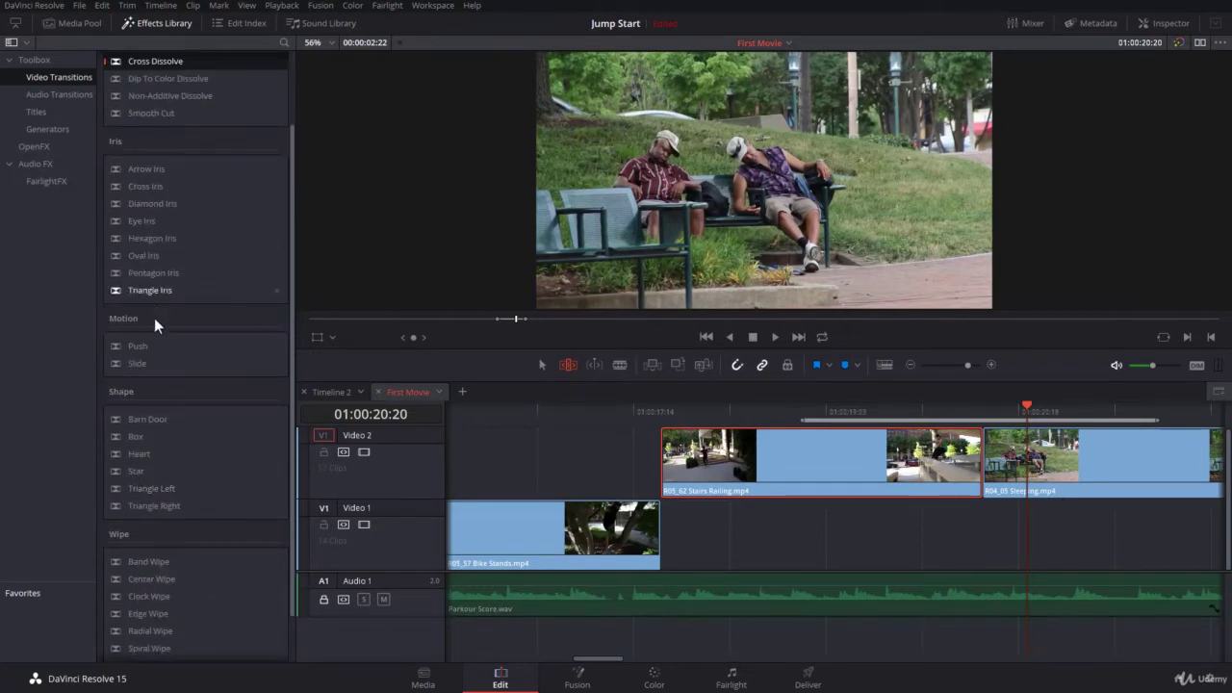
pyautogui.scroll(-1, 154, 424)
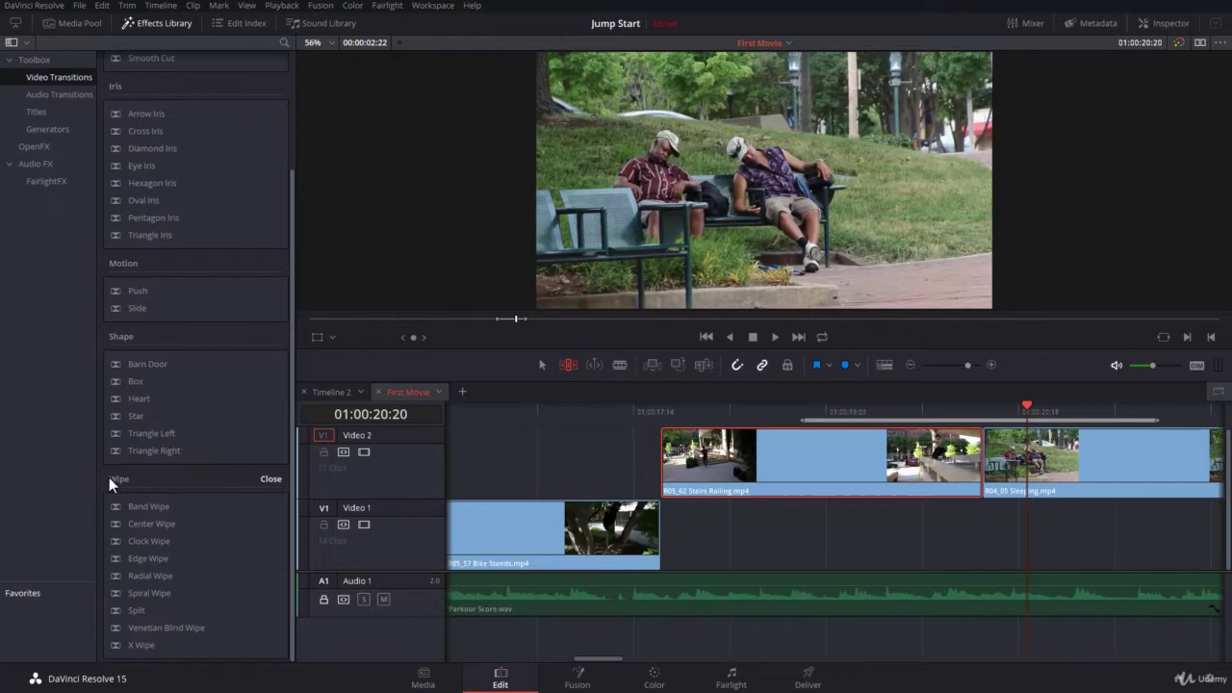
pyautogui.moveTo(168, 585); pyautogui.dragTo(361, 222)
pyautogui.scroll(3, 153, 143)
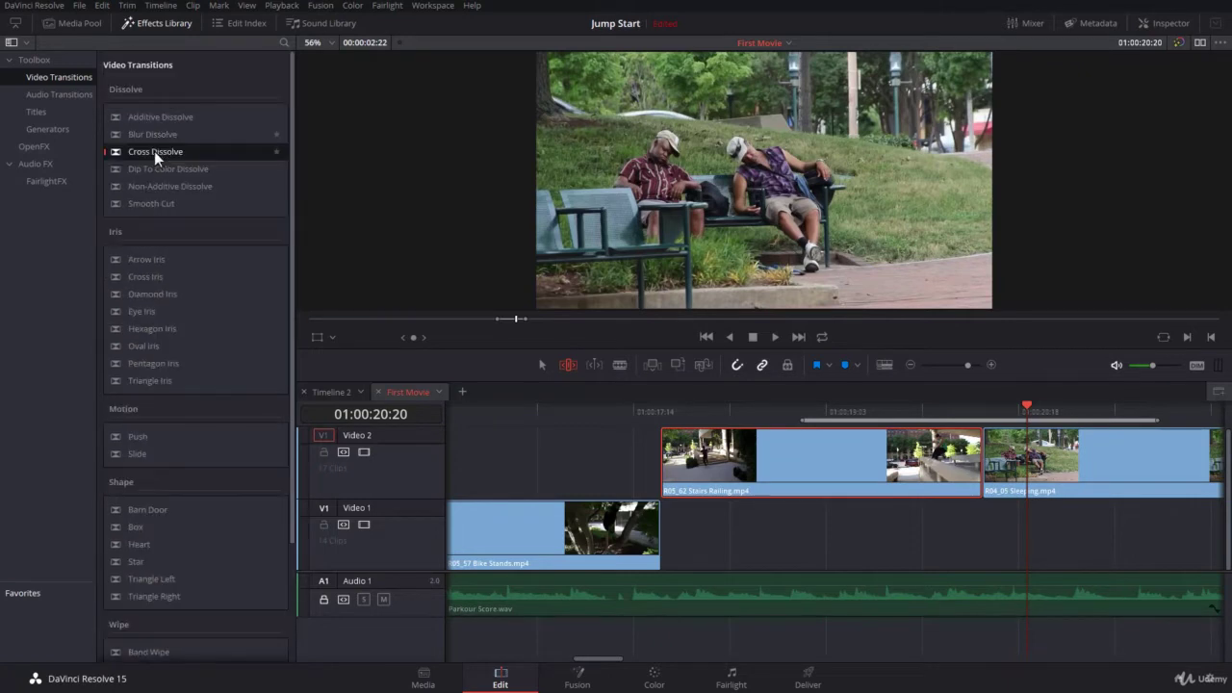
# Step: Place a Cross Dissolve on the Video 2 cut and disable the R04_05 Sleeping clip
pyautogui.moveTo(171, 149); pyautogui.dragTo(985, 462)
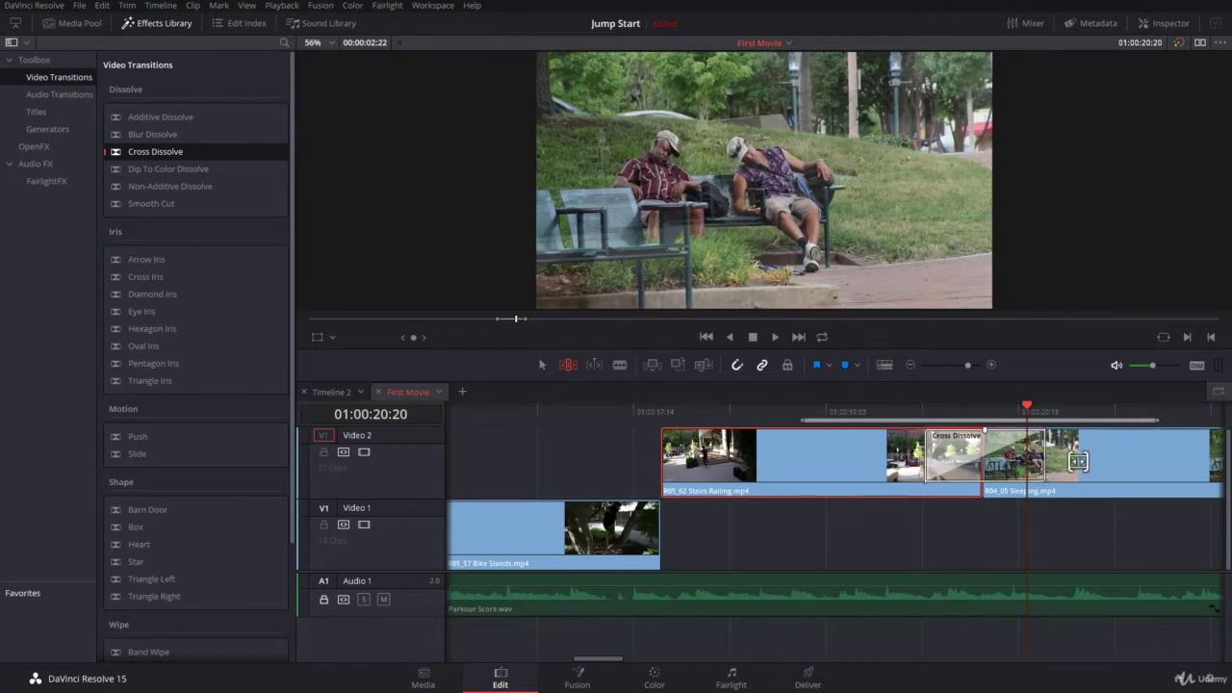
pyautogui.click(1085, 459)
pyautogui.rightClick(1085, 459)
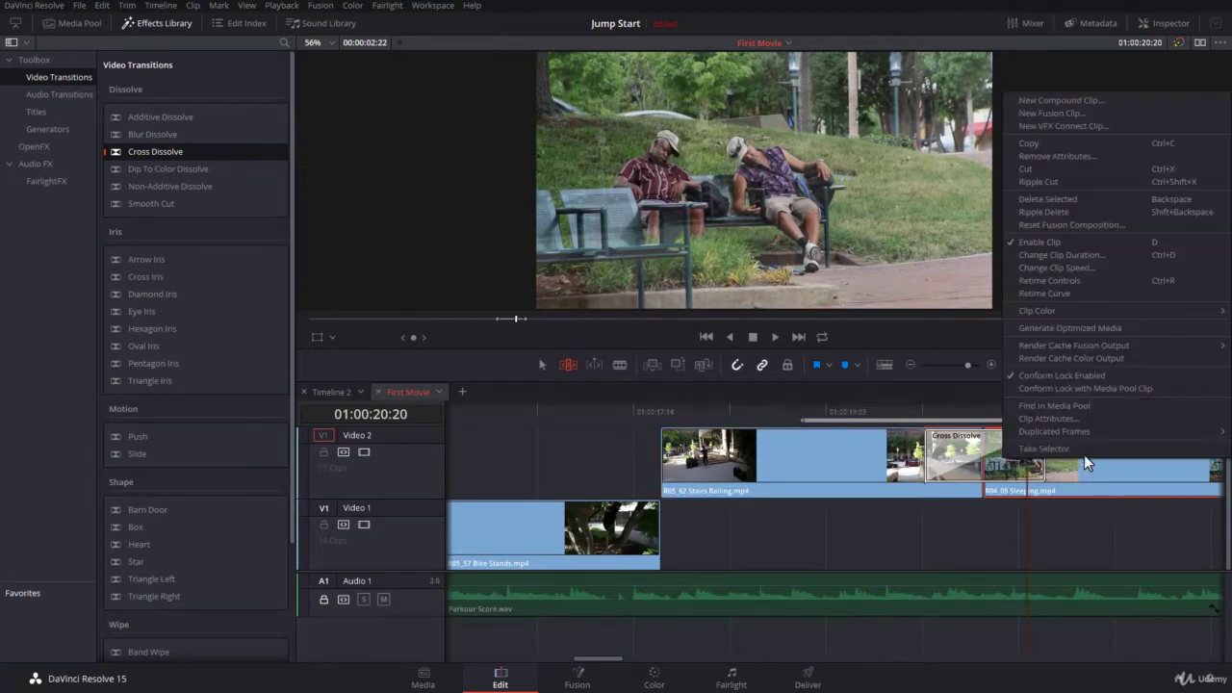
pyautogui.click(1102, 242)
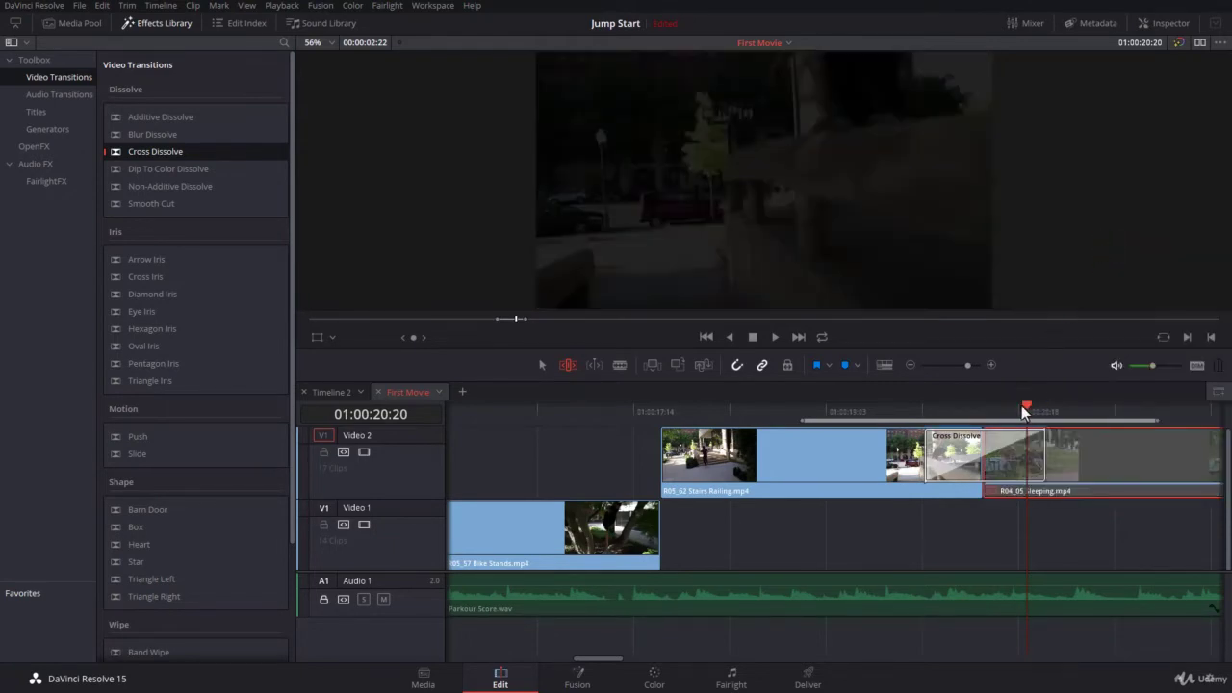
# Step: Scrub to 01:00:20:11 and play the Cross Dissolve forward, then in reverse
pyautogui.moveTo(1026, 406); pyautogui.dragTo(924, 420)
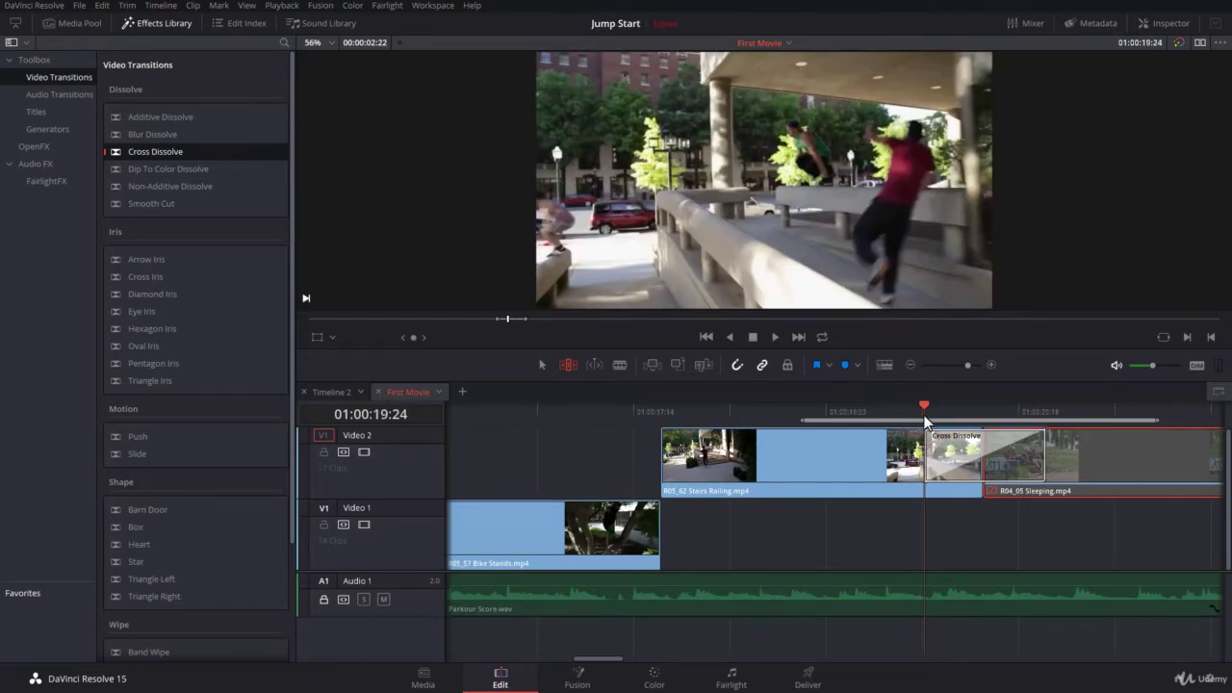
pyautogui.moveTo(924, 420); pyautogui.dragTo(979, 435)
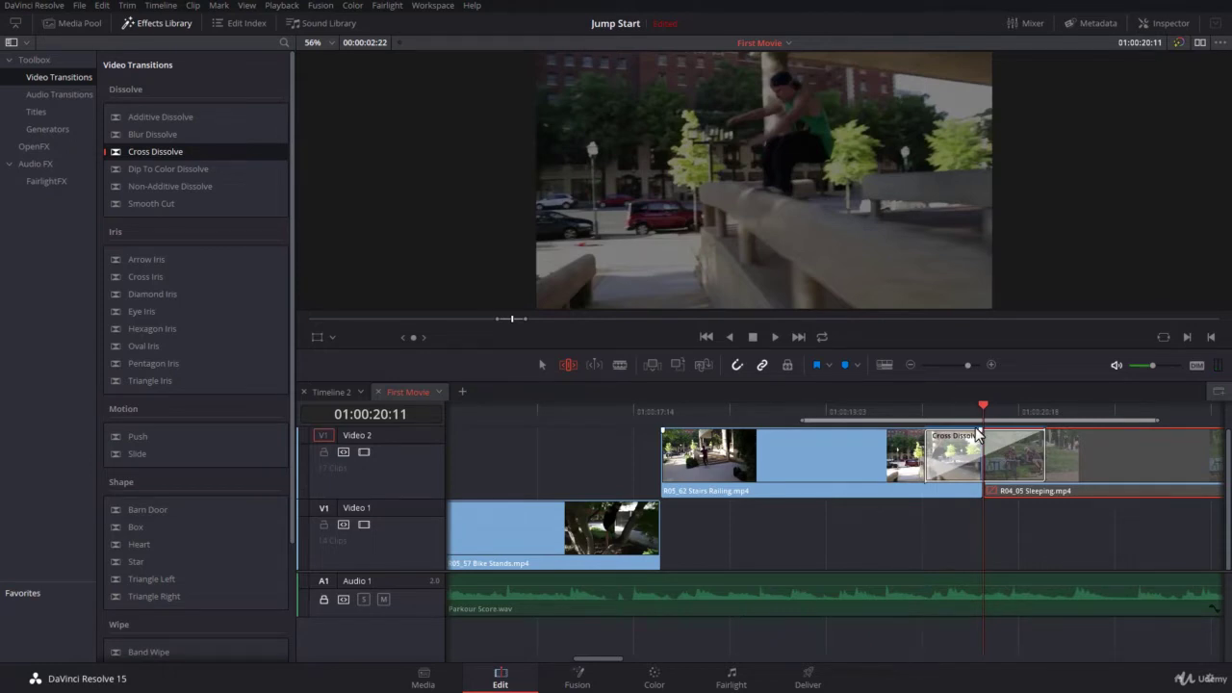
pyautogui.press('space')
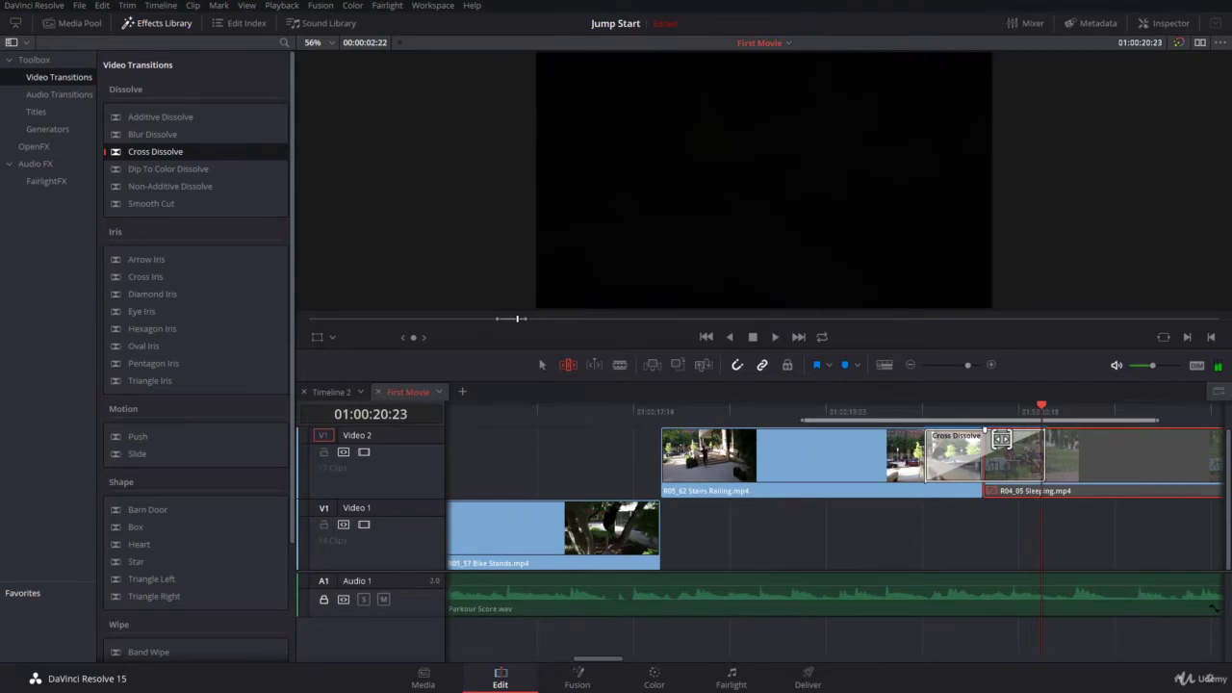
pyautogui.press('j')
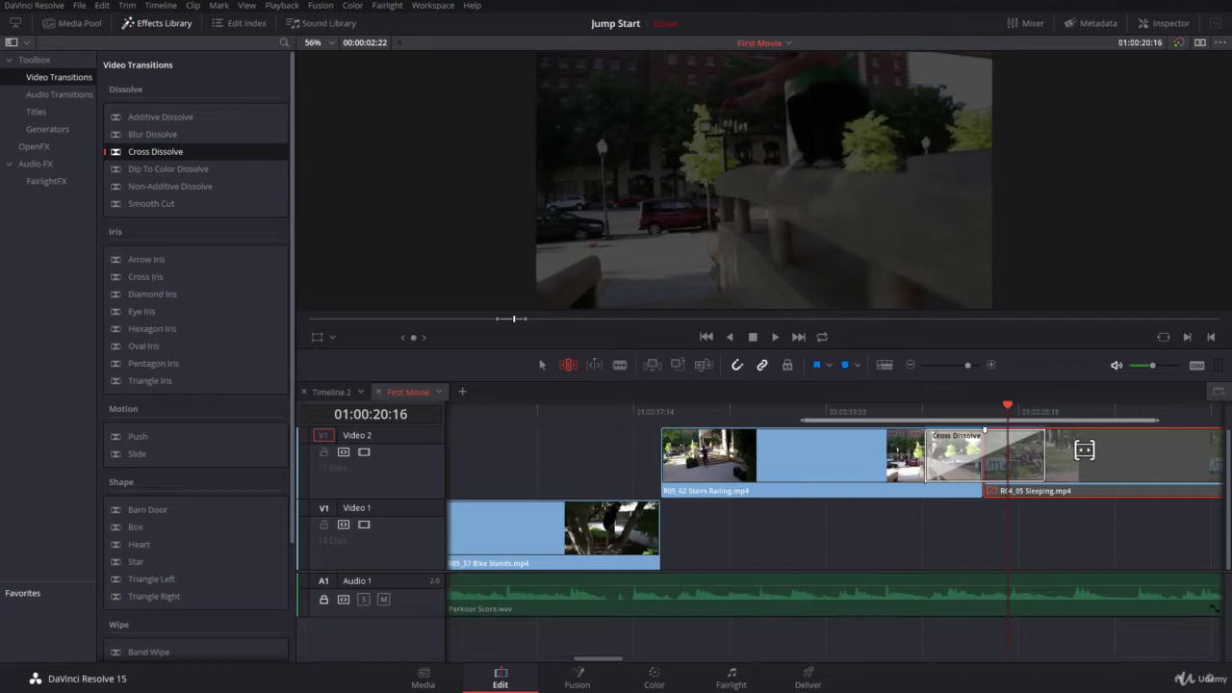
# Step: Re-enable the Sleeping clip and disable the Stairs Railing clip with D
pyautogui.rightClick(1084, 449)
pyautogui.press('d')
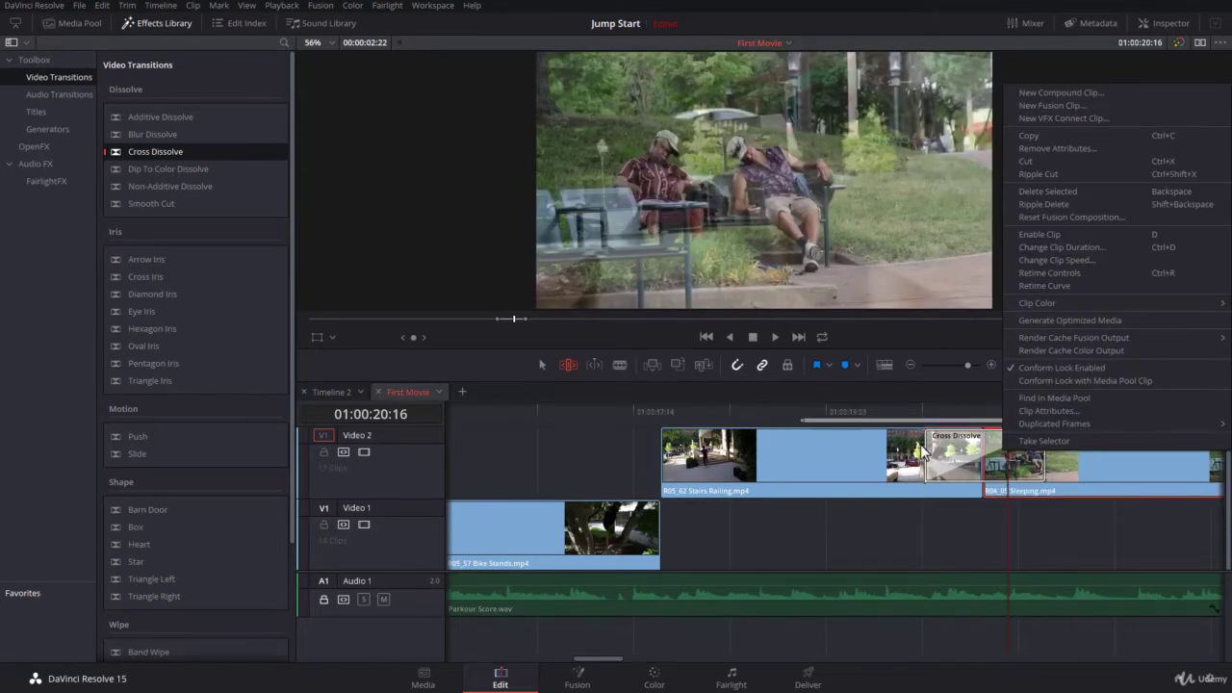
pyautogui.click(888, 447)
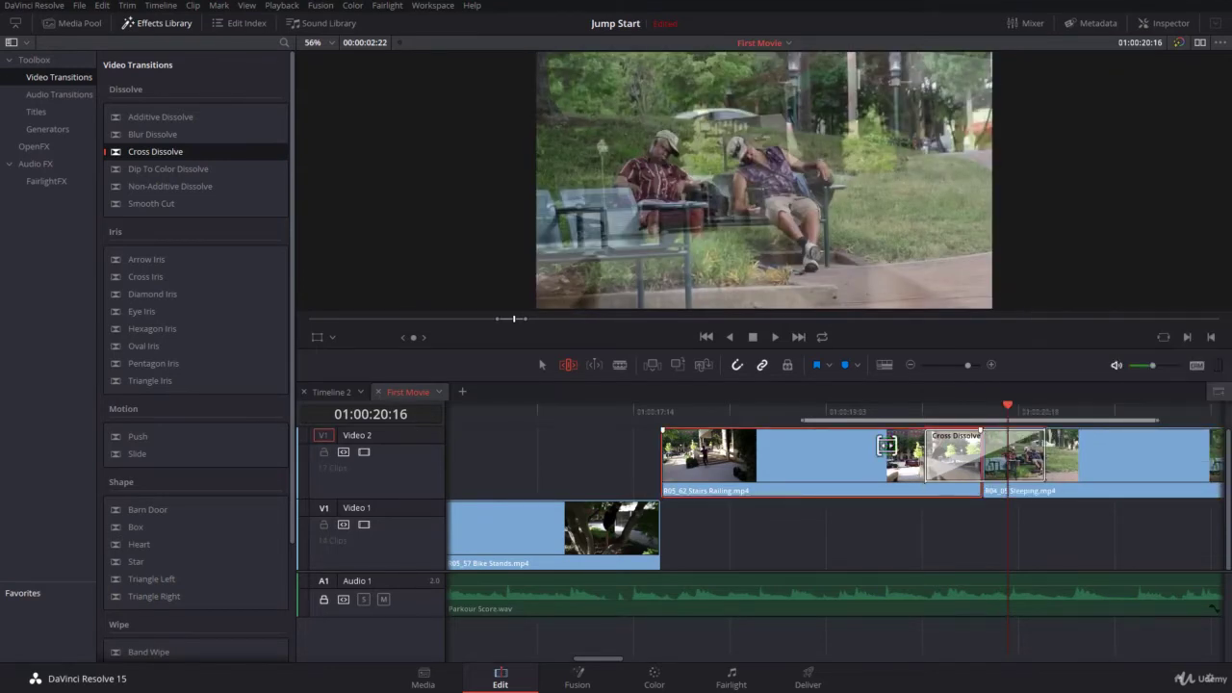
pyautogui.press('d')
# Step: Scrub the frames around the edit point and select the Cross Dissolve transition
pyautogui.click(982, 405)
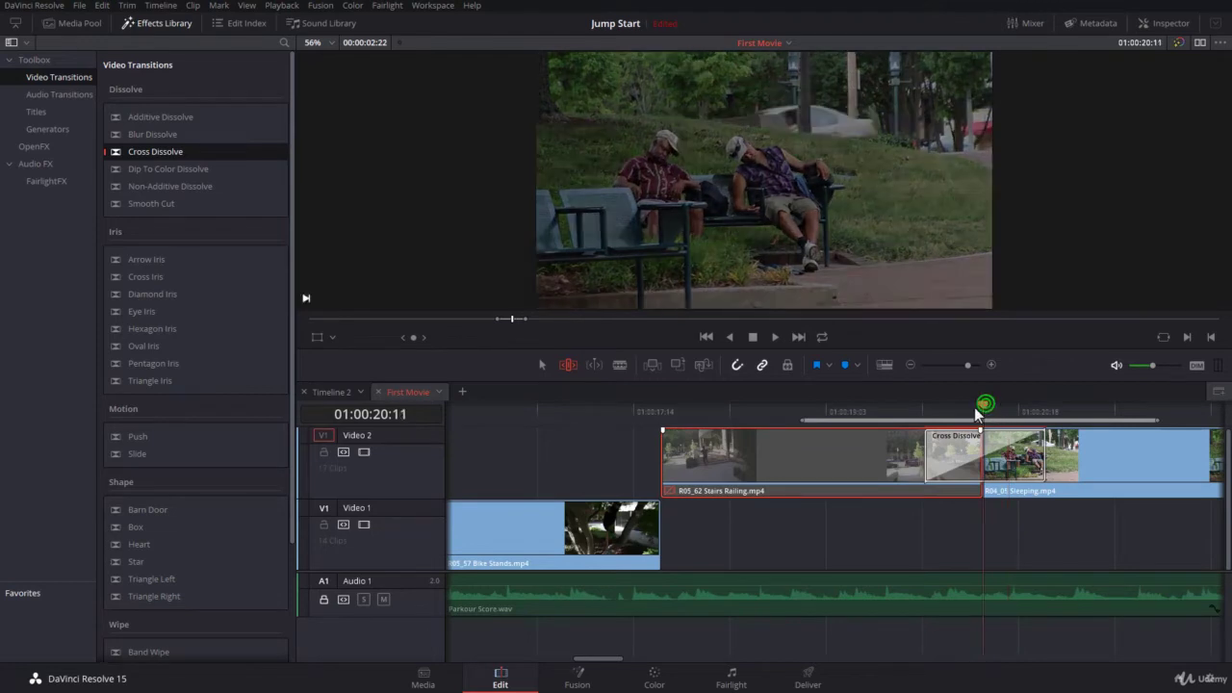
pyautogui.moveTo(975, 413)
pyautogui.mouseDown()
pyautogui.moveTo(932, 414)
pyautogui.moveTo(977, 438)
pyautogui.mouseUp()
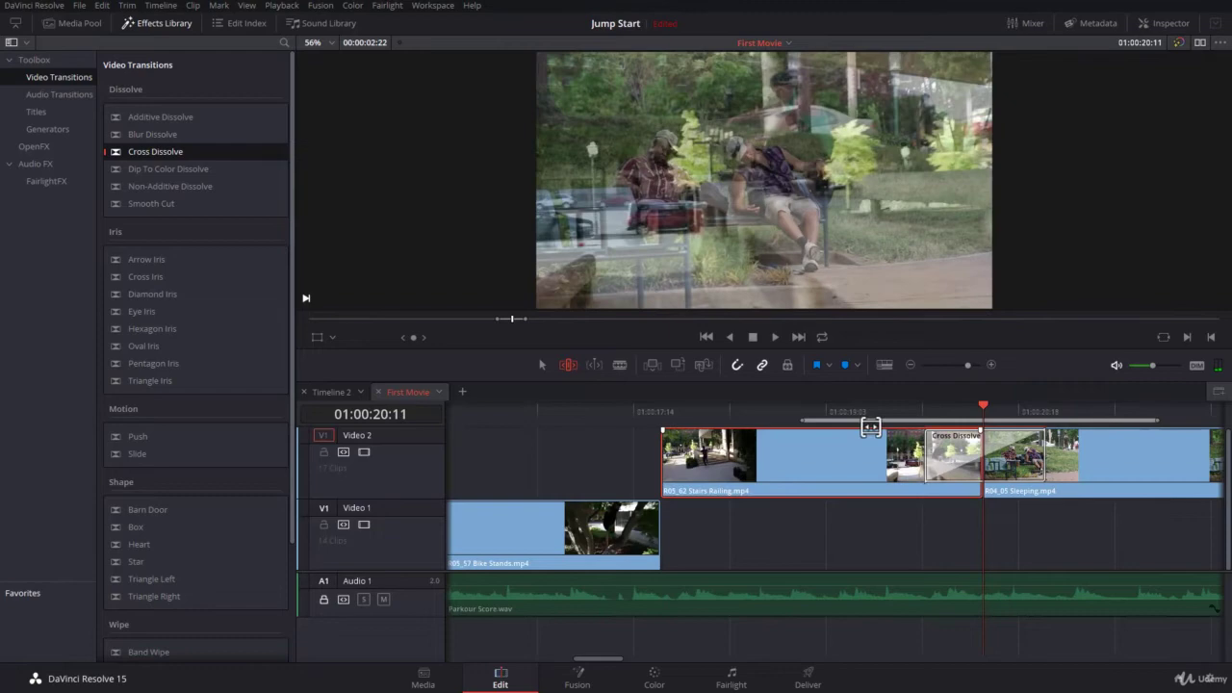
pyautogui.moveTo(934, 420); pyautogui.dragTo(982, 428)
pyautogui.click(980, 433)
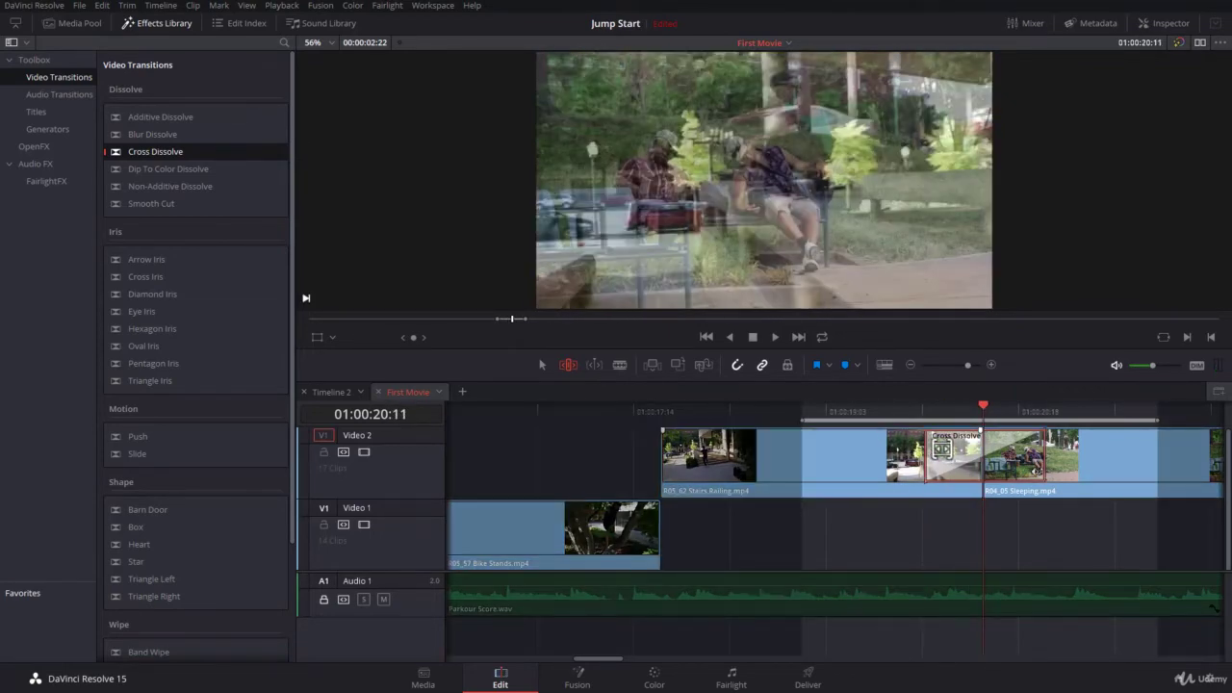
# Step: Delete the Cross Dissolve and drop the Push transition onto the Video 2 edit point
pyautogui.press('Delete')
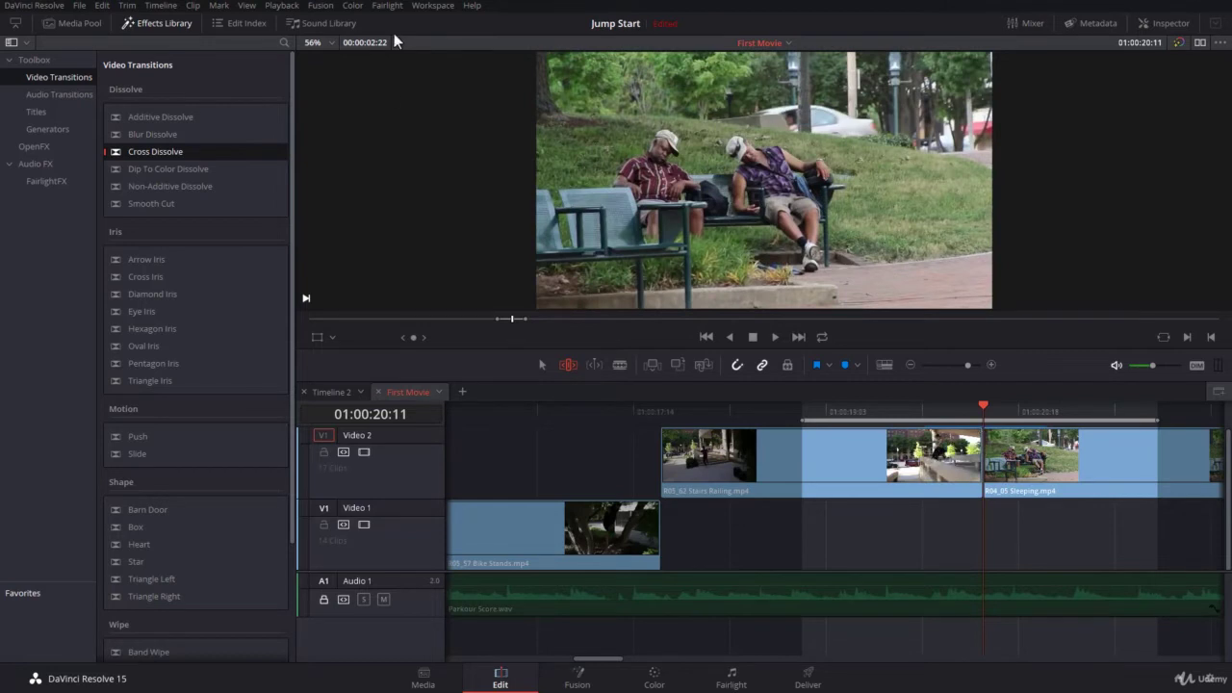
pyautogui.scroll(-2, 160, 397)
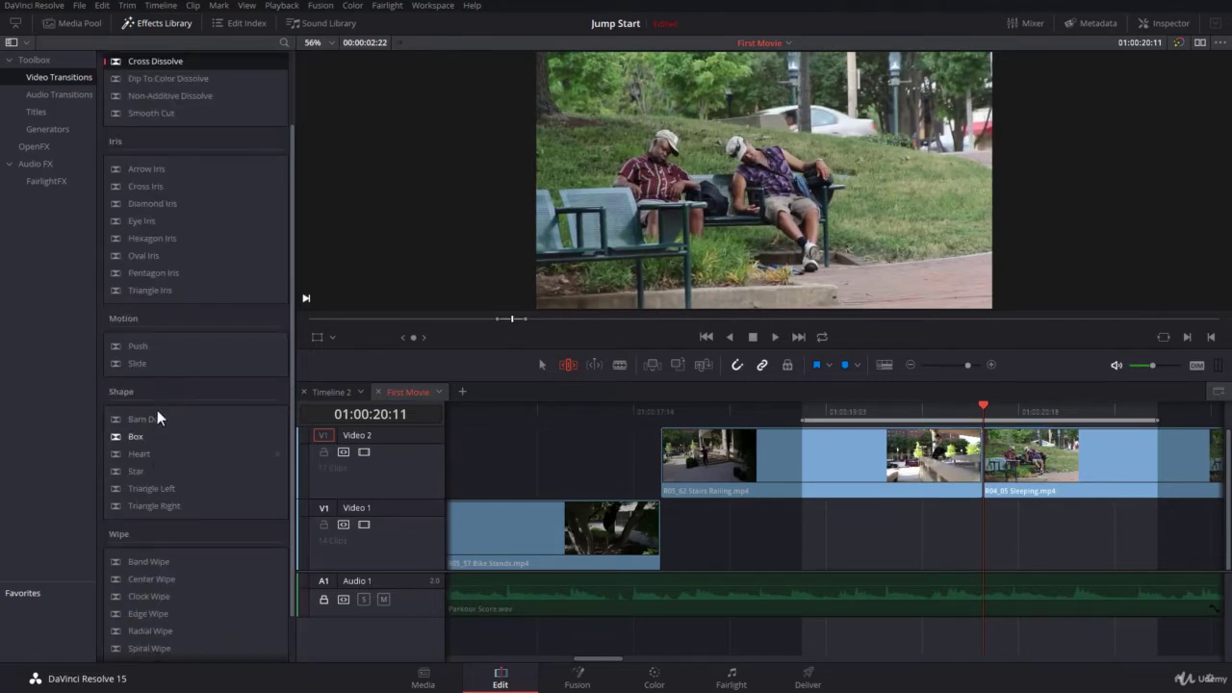
pyautogui.click(157, 345)
pyautogui.moveTo(157, 345); pyautogui.dragTo(962, 468)
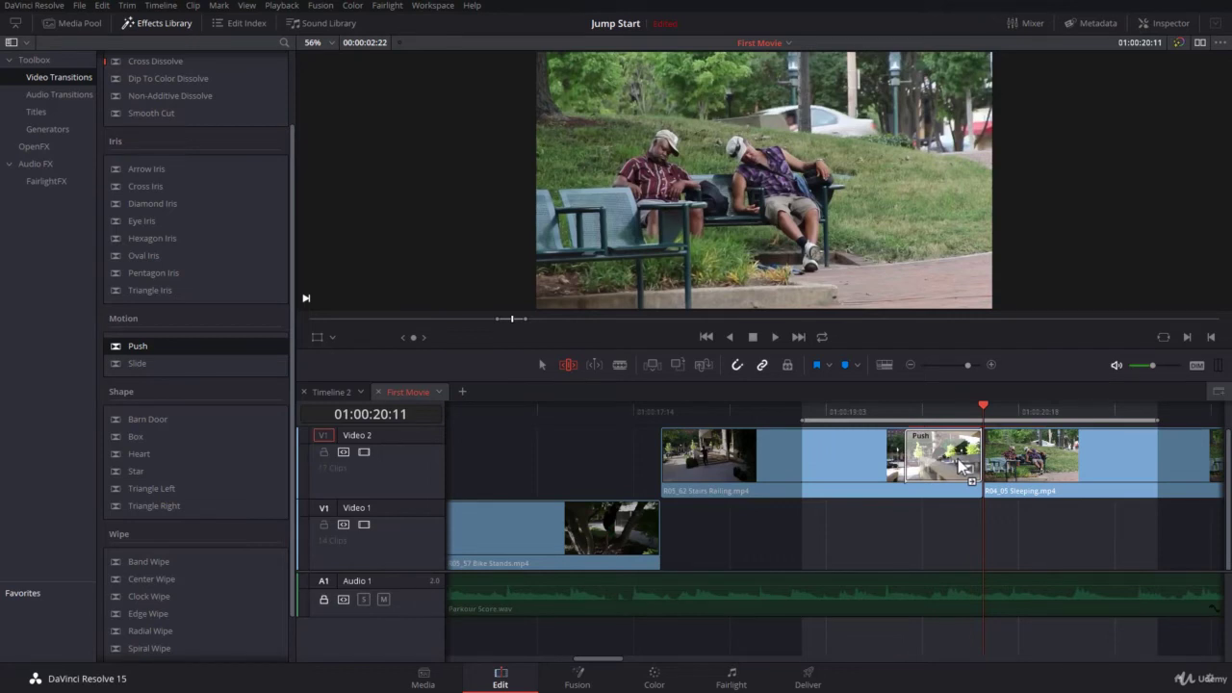
# Step: Centre the Push transition on the edit point and play it back
pyautogui.moveTo(962, 467); pyautogui.dragTo(1006, 465)
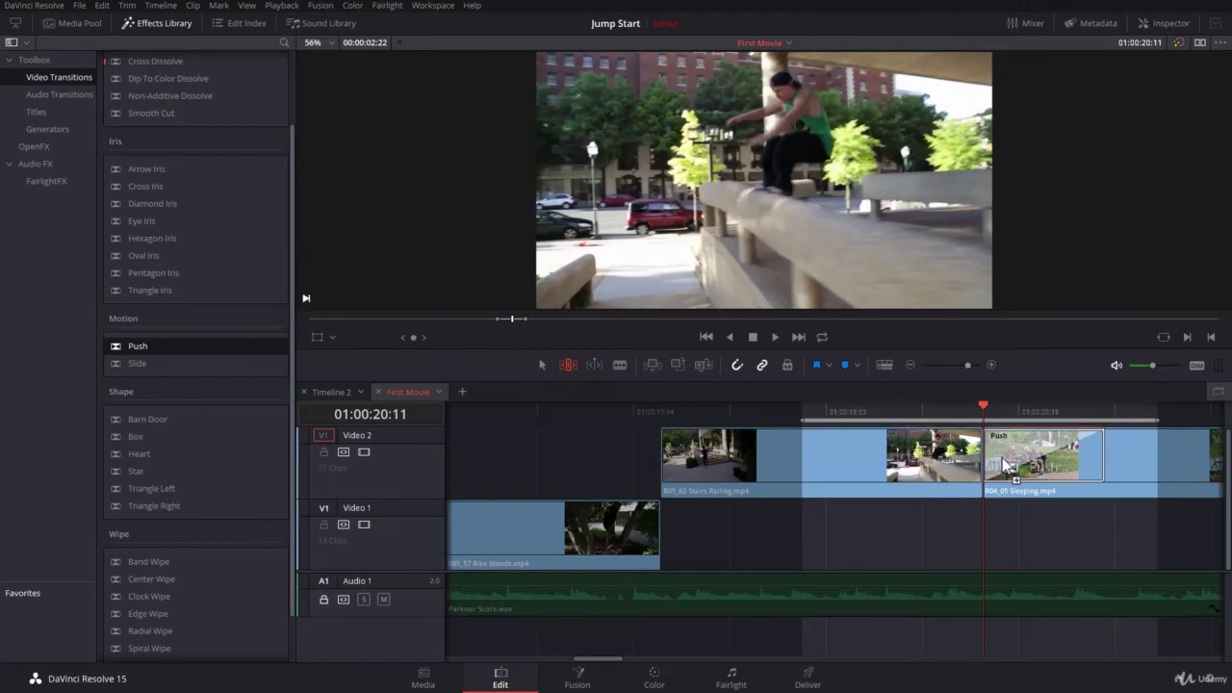
pyautogui.moveTo(1006, 466); pyautogui.dragTo(984, 465)
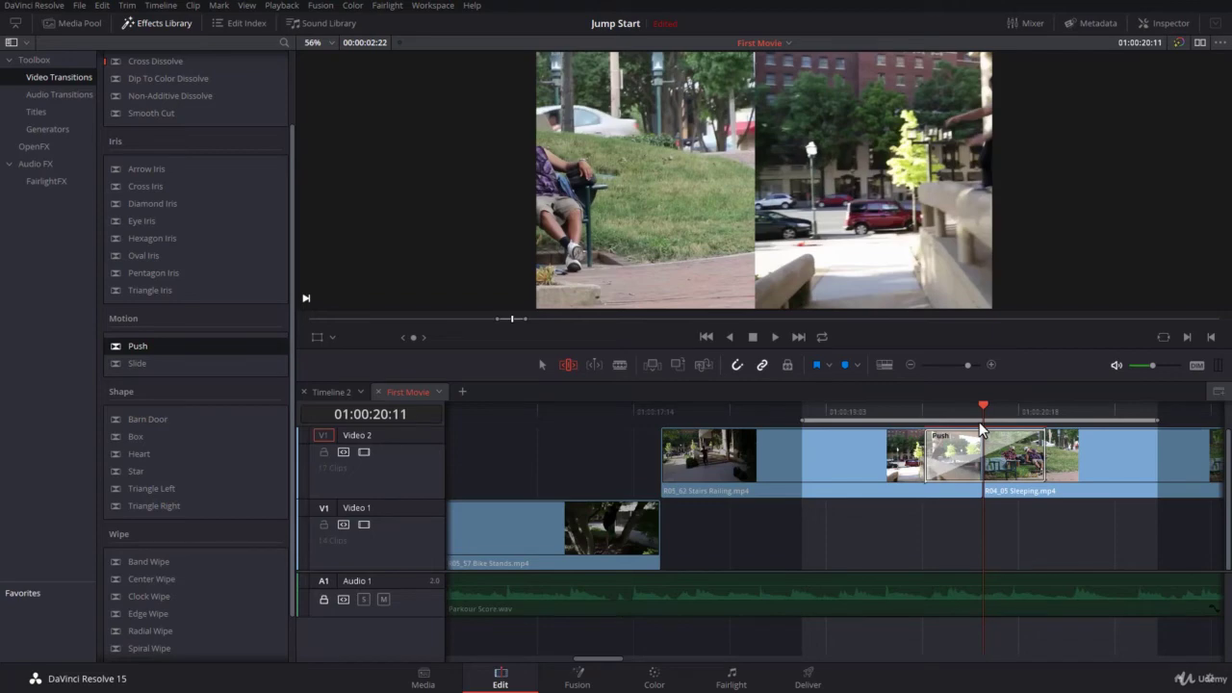
pyautogui.press('/')
pyautogui.moveTo(1039, 450); pyautogui.dragTo(1009, 457)
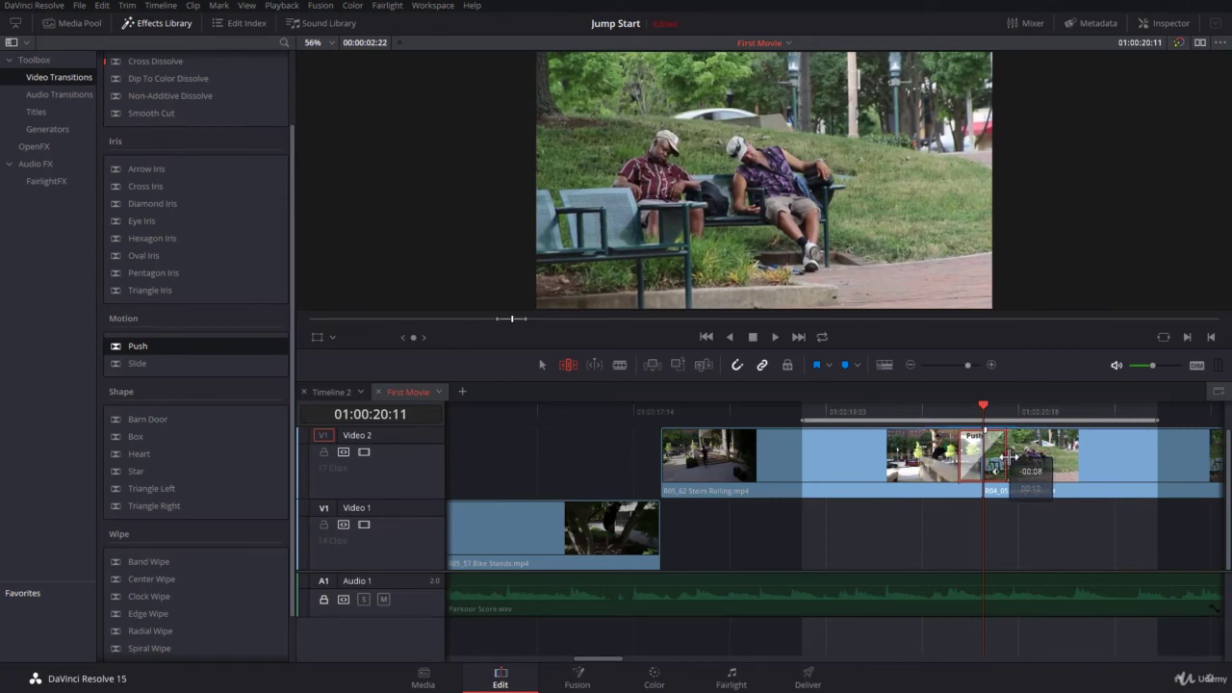
pyautogui.moveTo(1007, 459); pyautogui.dragTo(995, 470)
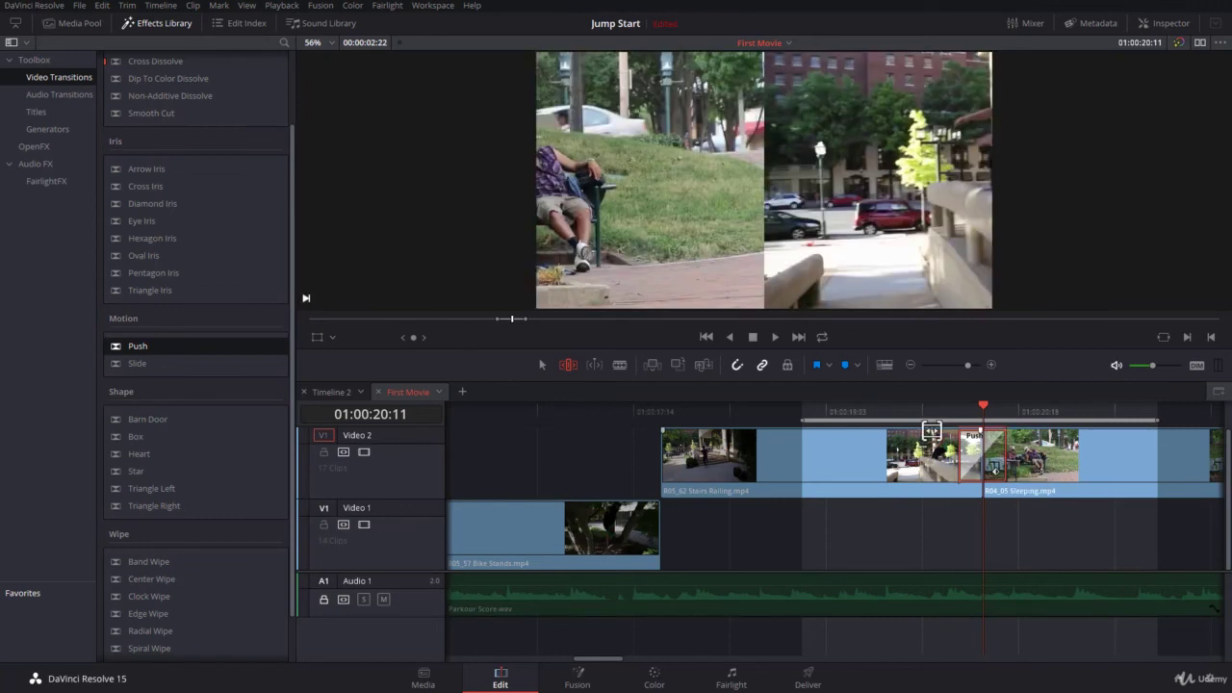
pyautogui.press('/')
pyautogui.moveTo(931, 431); pyautogui.dragTo(926, 433)
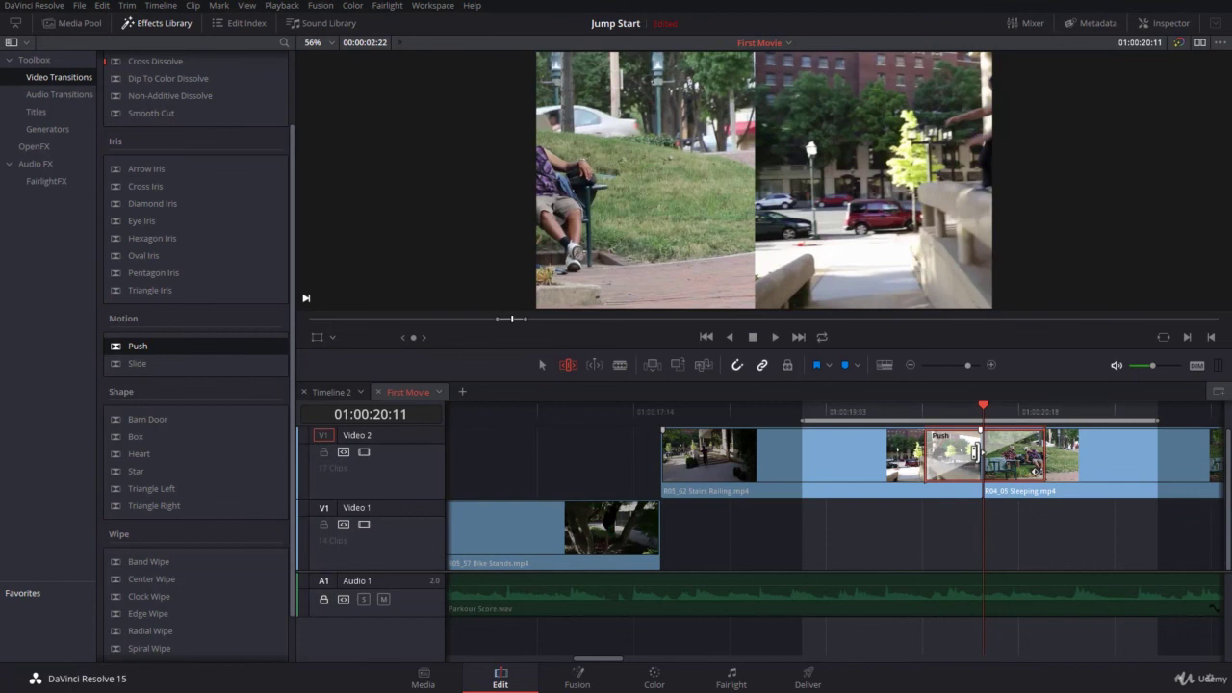